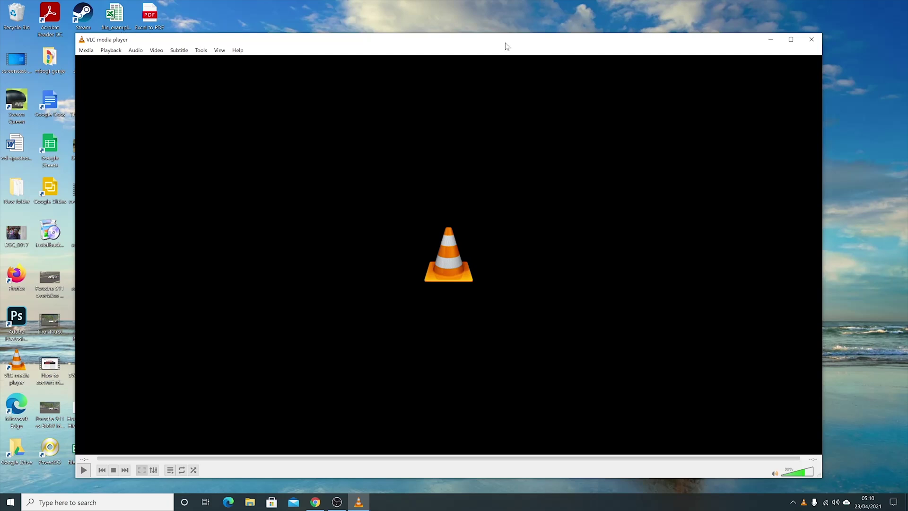
Show the desktop and check the Sample MP4 VIDEO file's properties.
{"action": "key", "text": "super+d"}
{"action": "left_click_drag", "start_coordinate": [489, 148], "coordinate": [462, 150]}
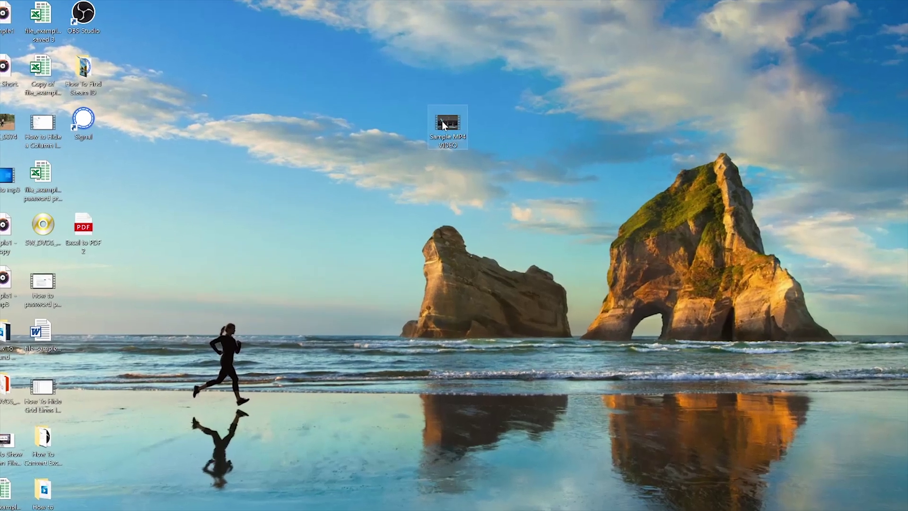
{"action": "right_click", "coordinate": [443, 122]}
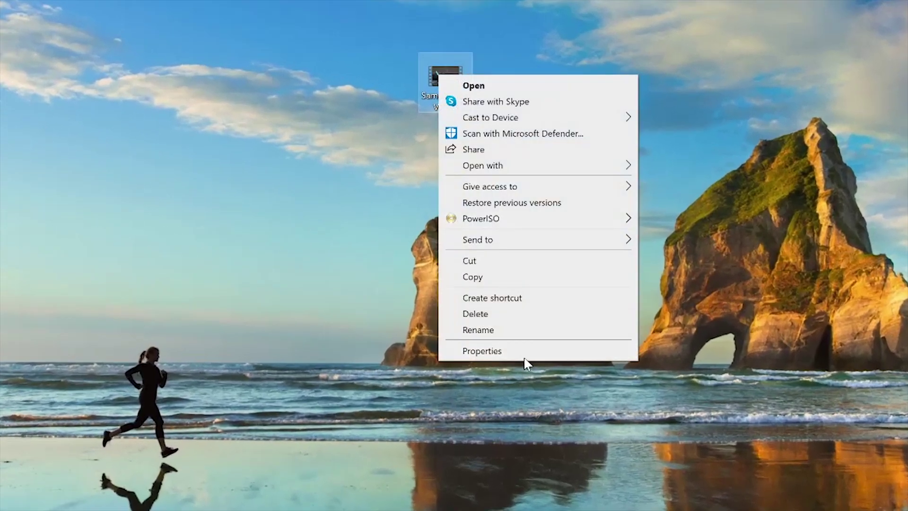
{"action": "left_click", "coordinate": [526, 351]}
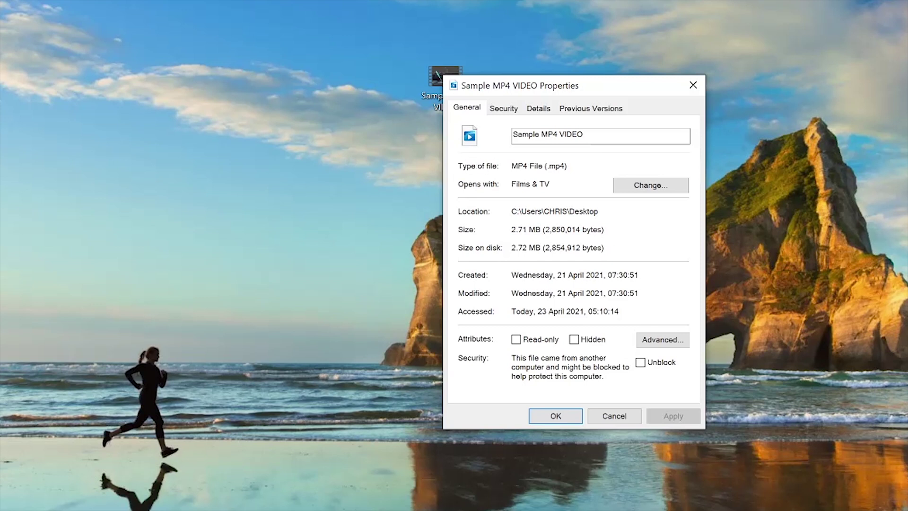
{"action": "left_click", "coordinate": [693, 85]}
Open Sample MP4 VIDEO with VLC media player.
{"action": "right_click", "coordinate": [439, 82]}
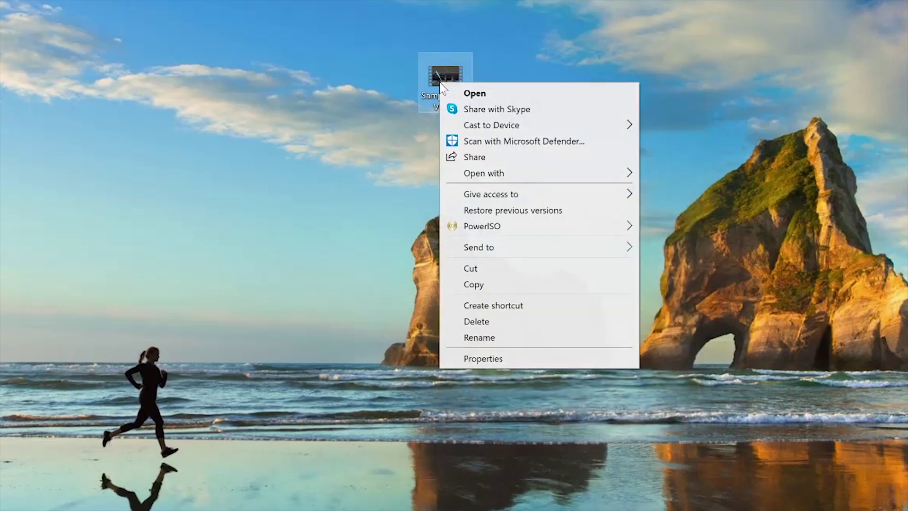
{"action": "mouse_move", "coordinate": [530, 173]}
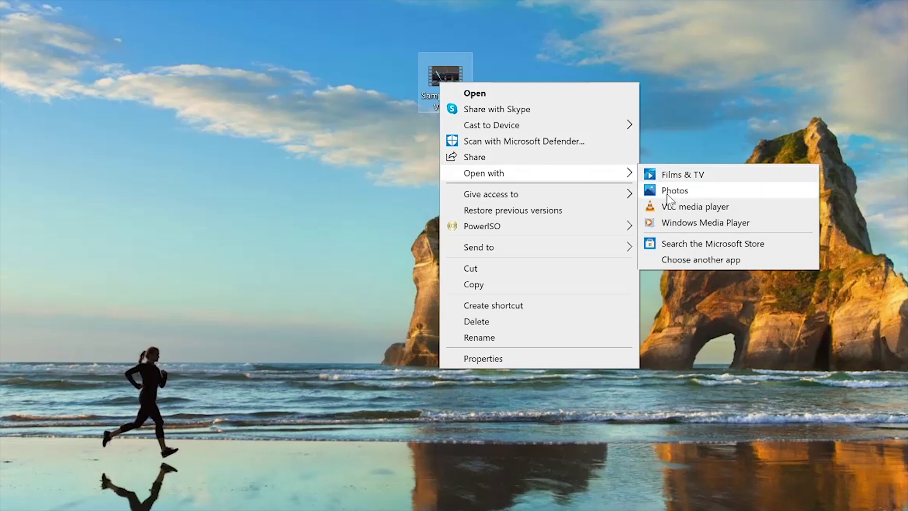
{"action": "left_click", "coordinate": [672, 207]}
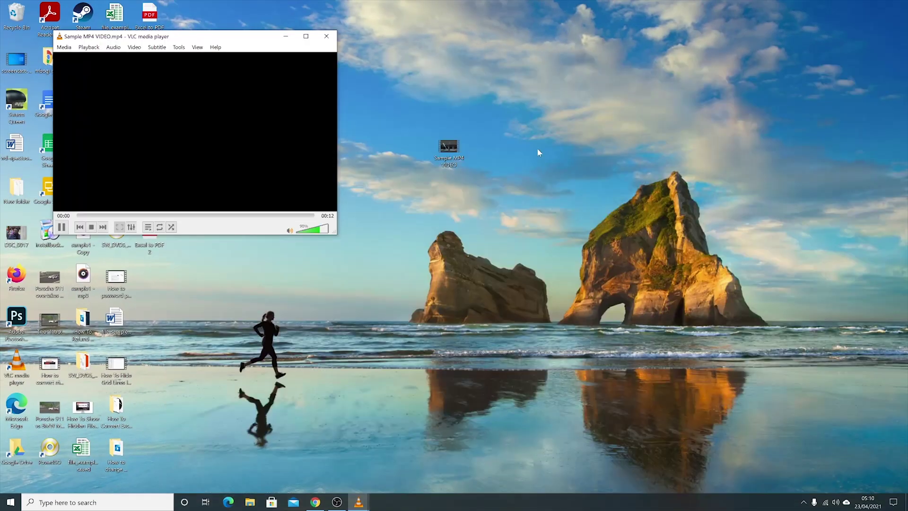
Reposition the player and raise the volume to 100% while the 12-second clip plays through.
{"action": "left_click_drag", "start_coordinate": [232, 41], "coordinate": [275, 74]}
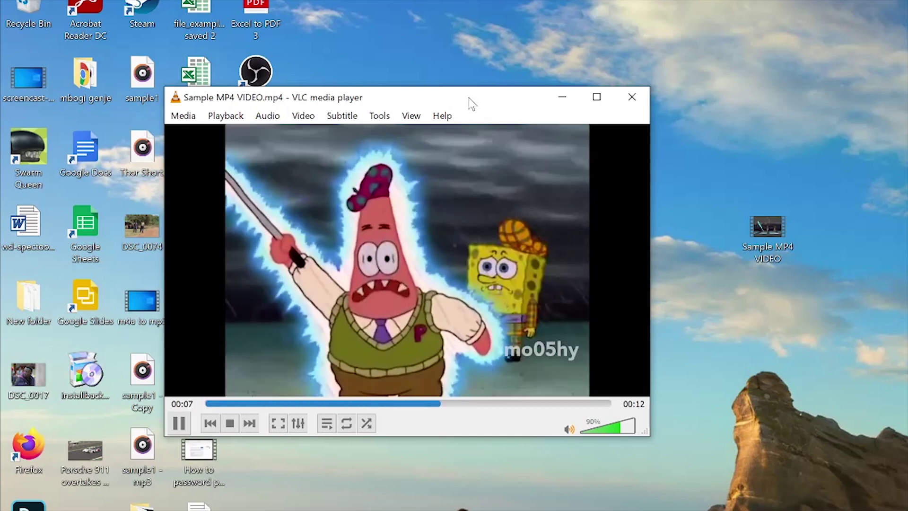
{"action": "key", "text": "ctrl+Up"}
{"action": "key", "text": "ctrl+Up"}
{"action": "key", "text": "ctrl+Up"}
{"action": "key", "text": "ctrl+Up"}
{"action": "key", "text": "ctrl+Up"}
{"action": "key", "text": "ctrl+Up"}
{"action": "left_click", "coordinate": [611, 429]}
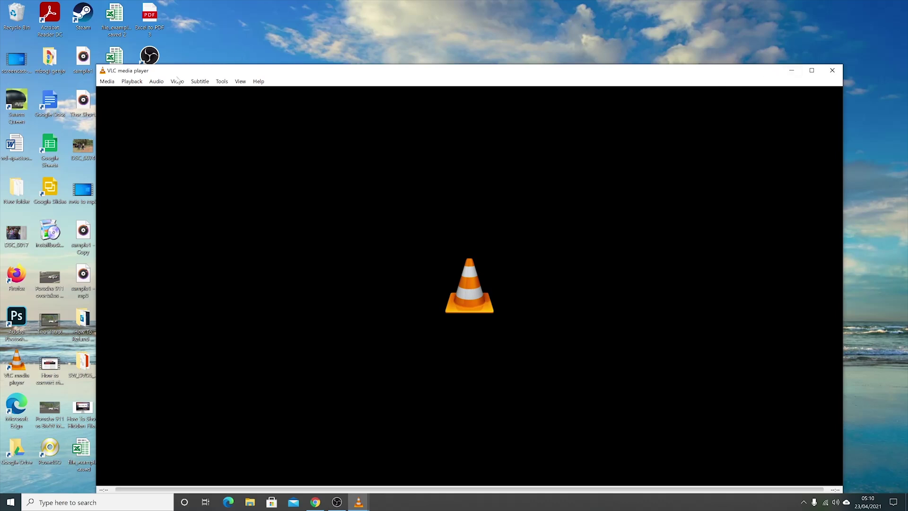
Open the Media > Convert / Save dialog.
{"action": "left_click_drag", "start_coordinate": [264, 75], "coordinate": [252, 38]}
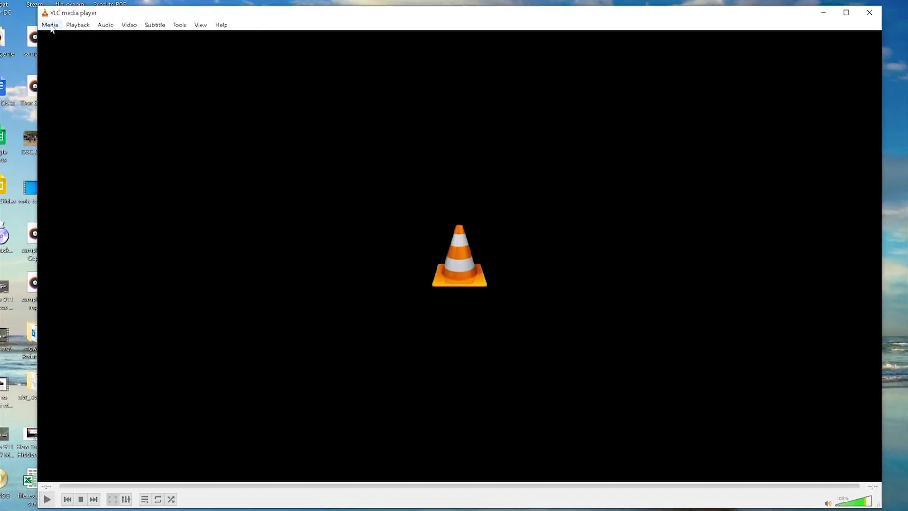
{"action": "left_click", "coordinate": [51, 26]}
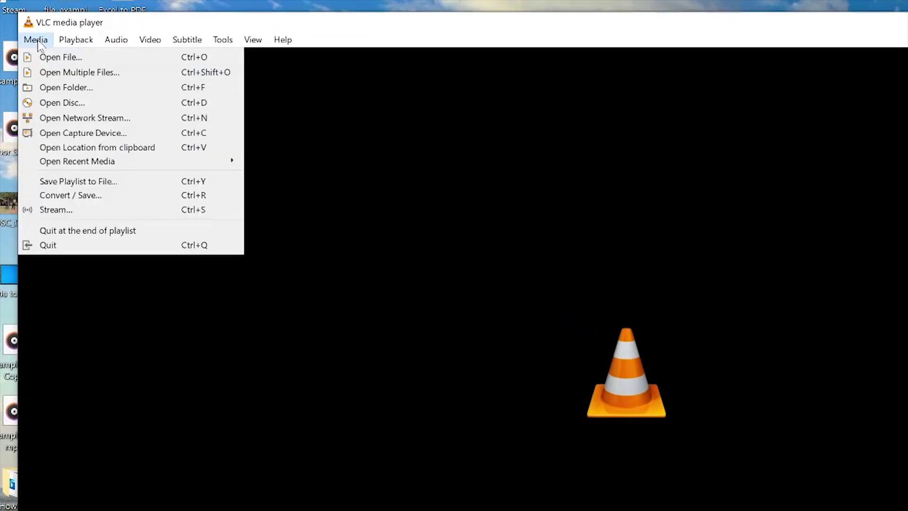
{"action": "left_click", "coordinate": [121, 196]}
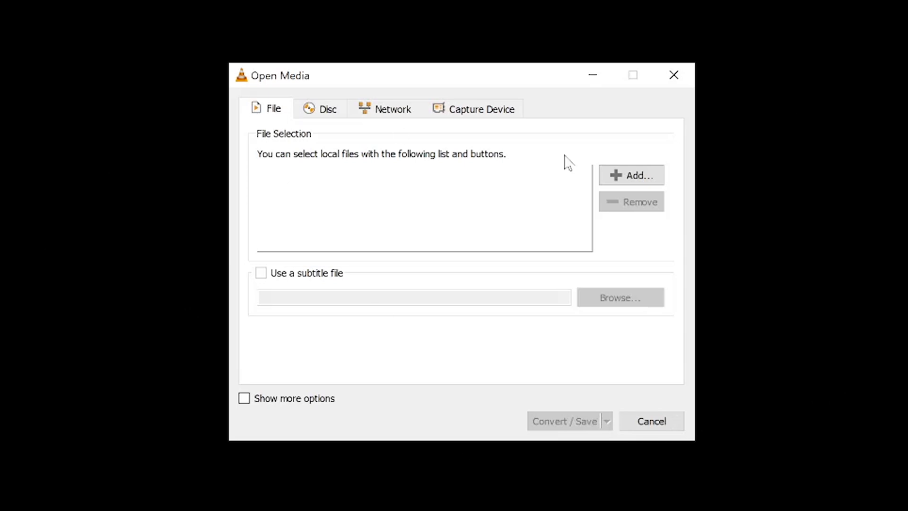
Add Sample MP4 VIDEO.mp4 from the Desktop and proceed to the conversion settings.
{"action": "left_click", "coordinate": [625, 182]}
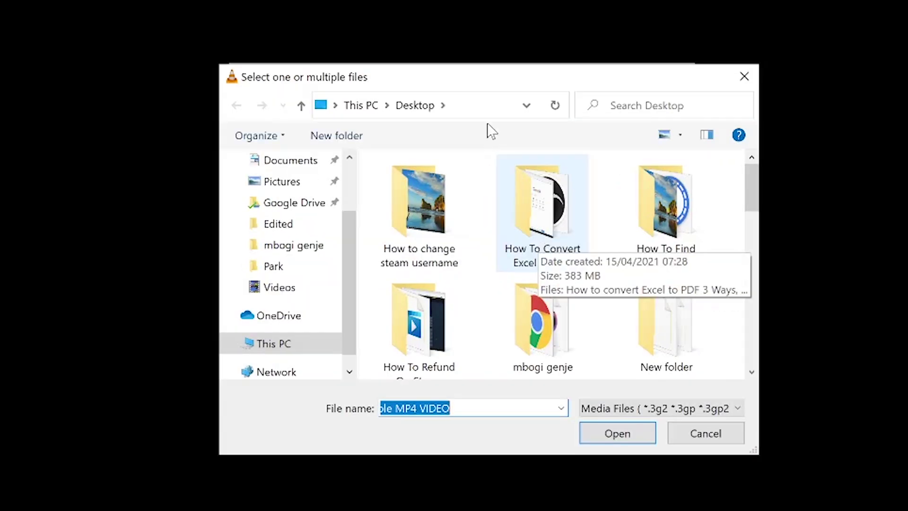
{"action": "left_click_drag", "start_coordinate": [753, 192], "coordinate": [725, 270]}
{"action": "left_click", "coordinate": [542, 291]}
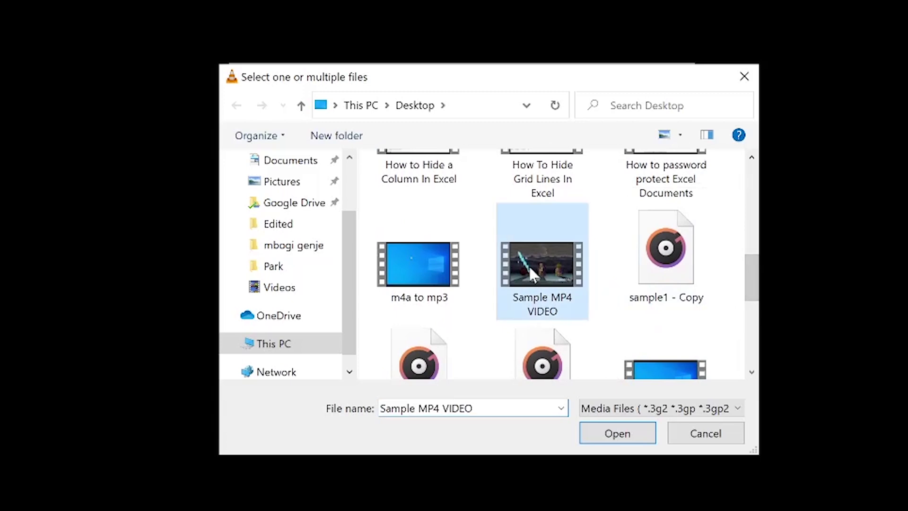
{"action": "left_click", "coordinate": [629, 436]}
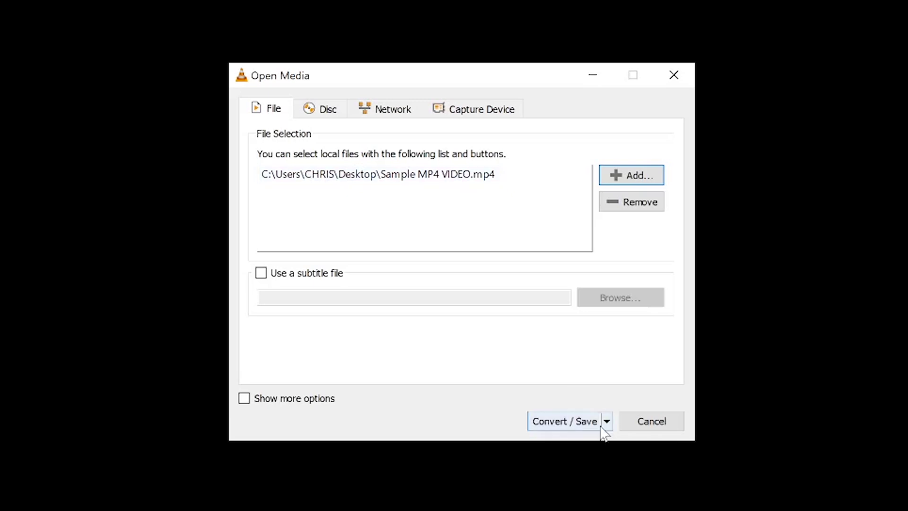
{"action": "left_click", "coordinate": [573, 423]}
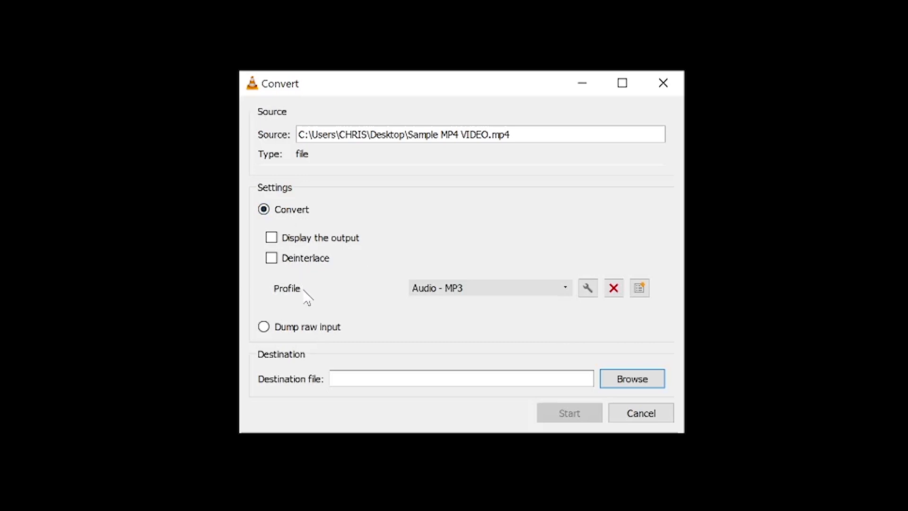
Keep Audio - MP3 as the conversion profile and browse for a destination file.
{"action": "left_click", "coordinate": [567, 288]}
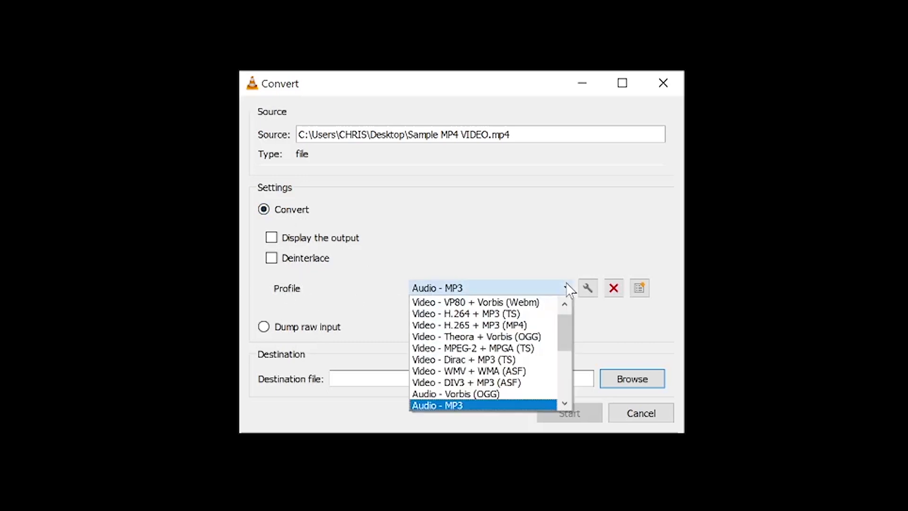
{"action": "scroll", "coordinate": [471, 395], "scroll_direction": "up", "scroll_amount": 1}
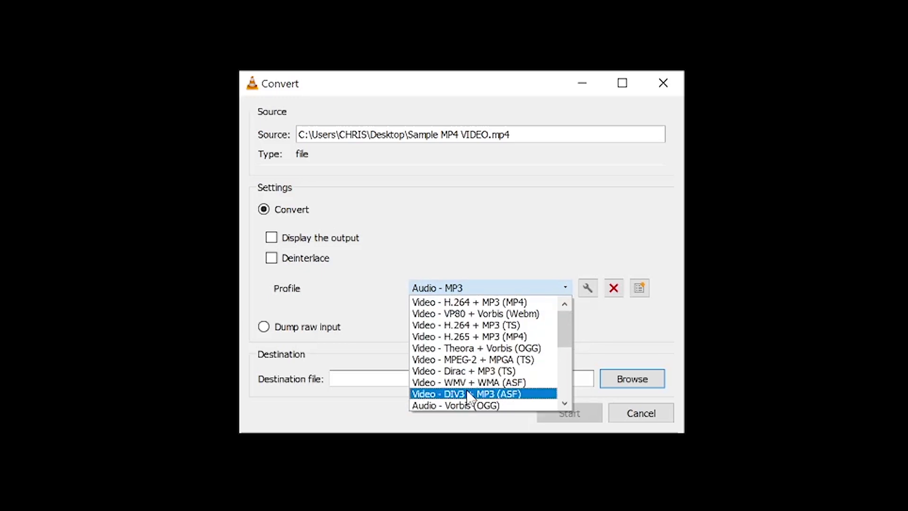
{"action": "scroll", "coordinate": [471, 395], "scroll_direction": "down", "scroll_amount": 4}
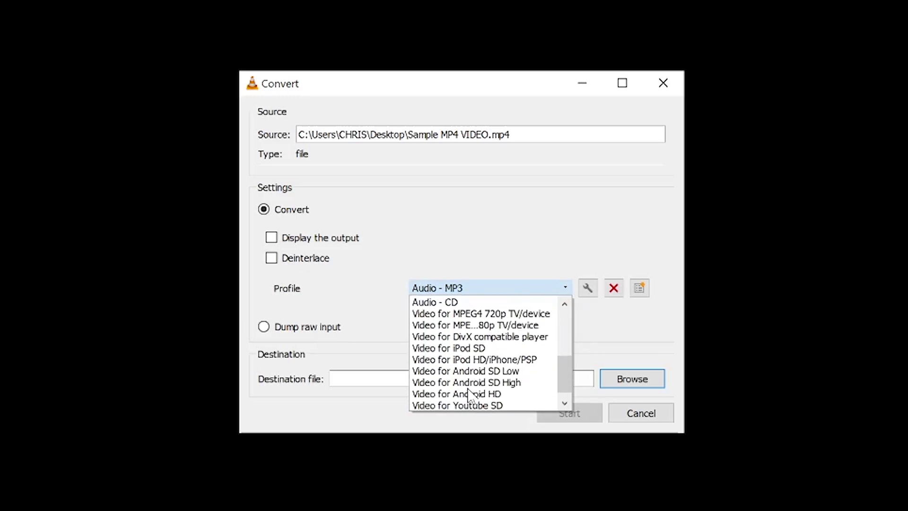
{"action": "scroll", "coordinate": [471, 395], "scroll_direction": "up", "scroll_amount": 1}
{"action": "left_click", "coordinate": [476, 314]}
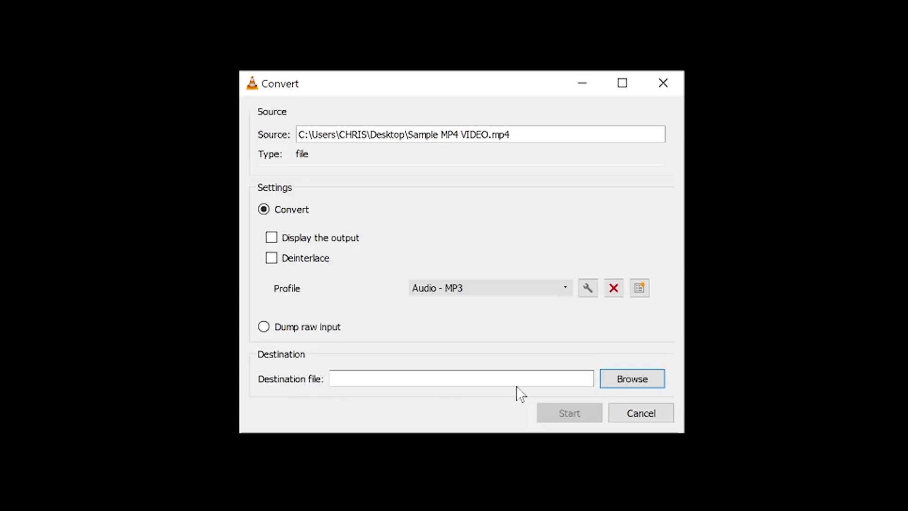
{"action": "left_click", "coordinate": [633, 381]}
Save the output as 'Sample MP4 to MP3 file.mp3' on the Desktop and start converting.
{"action": "scroll", "coordinate": [533, 220], "scroll_direction": "down", "scroll_amount": 3}
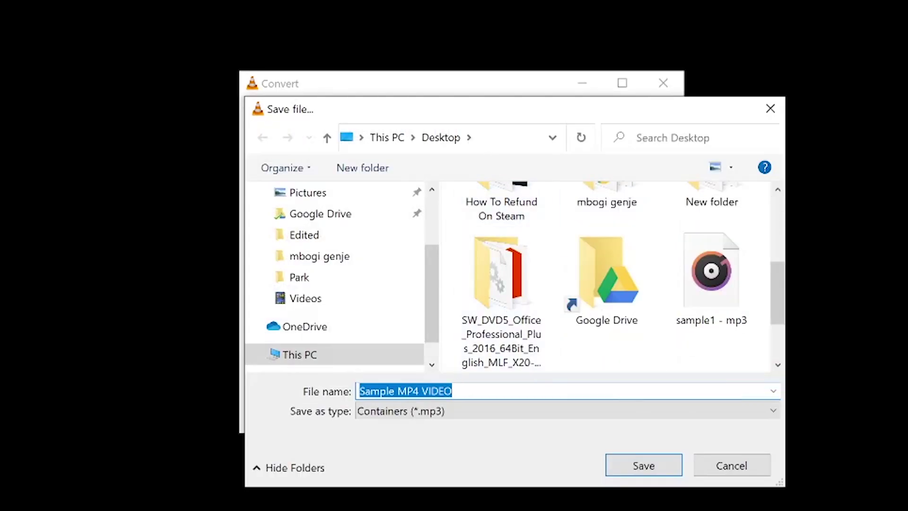
{"action": "left_click", "coordinate": [459, 391]}
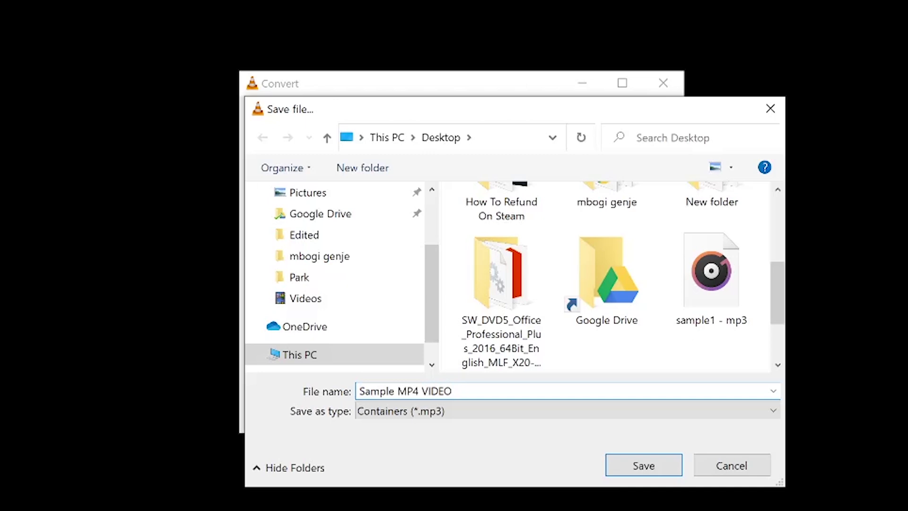
{"action": "key", "text": "BackSpace"}
{"action": "key", "text": "BackSpace"}
{"action": "key", "text": "BackSpace"}
{"action": "key", "text": "BackSpace"}
{"action": "key", "text": "BackSpace"}
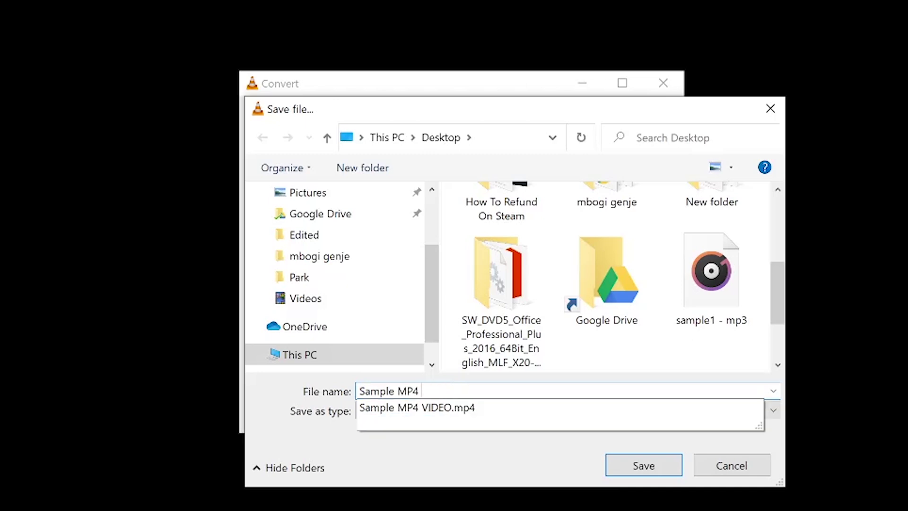
{"action": "type", "text": "to MP3 file"}
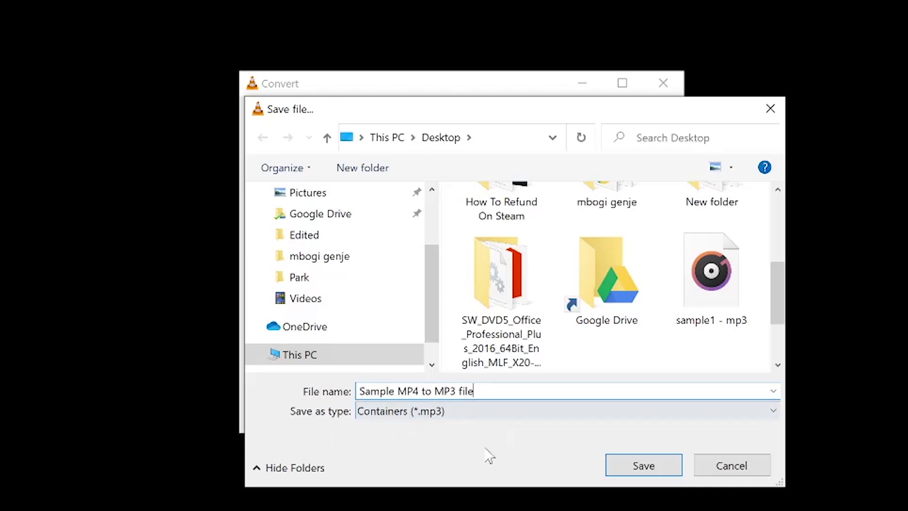
{"action": "left_click", "coordinate": [645, 466]}
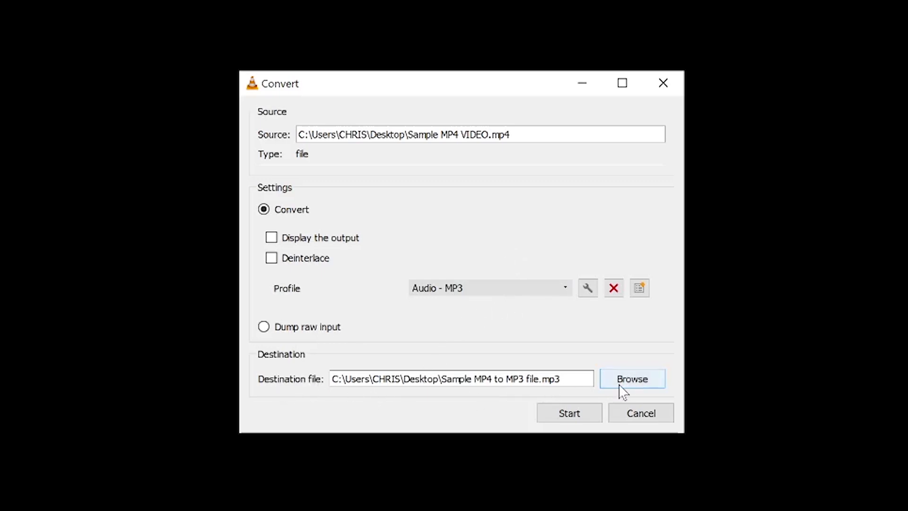
{"action": "left_click", "coordinate": [574, 417]}
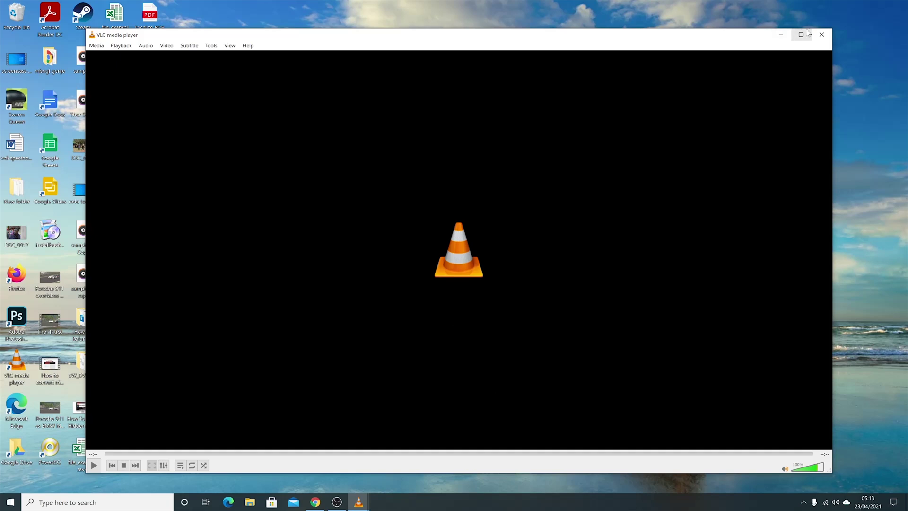
Close VLC, place the new MP3 beneath the video, and confirm it is a 198 KB MP3.
{"action": "left_click", "coordinate": [822, 34]}
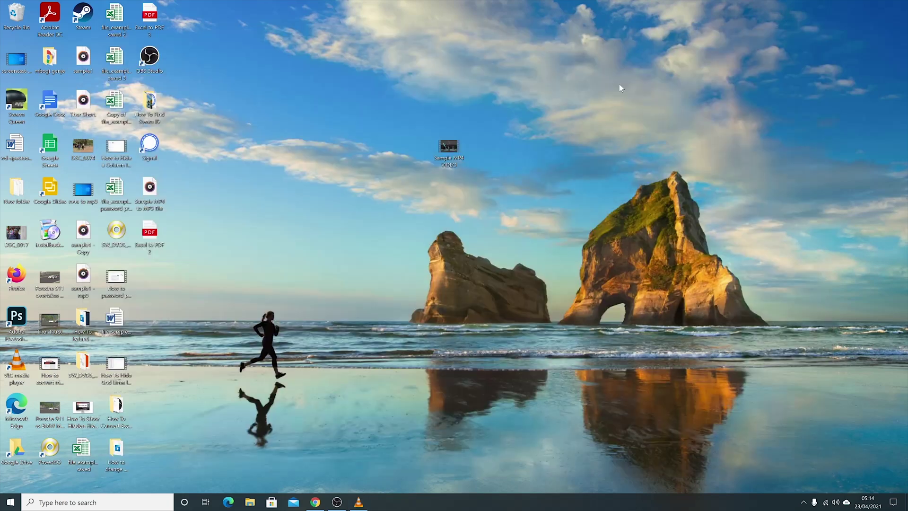
{"action": "left_click_drag", "start_coordinate": [149, 191], "coordinate": [449, 191]}
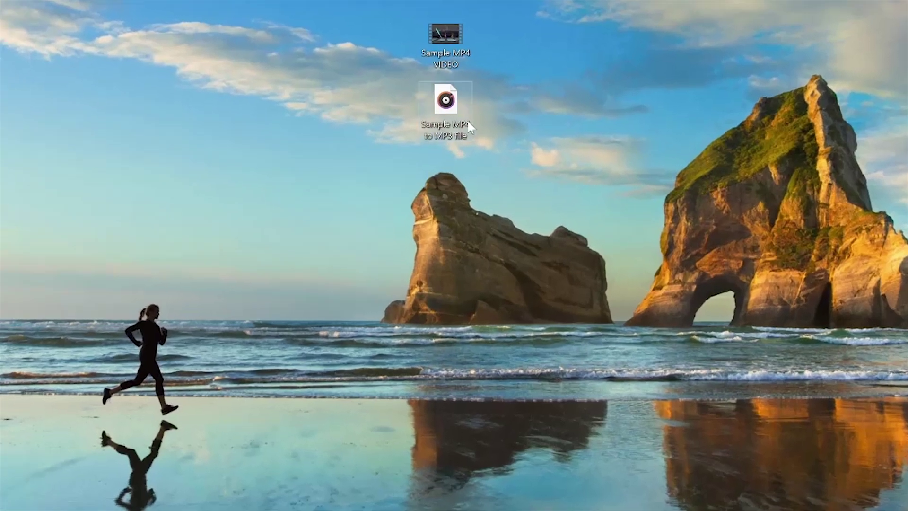
{"action": "right_click", "coordinate": [435, 103]}
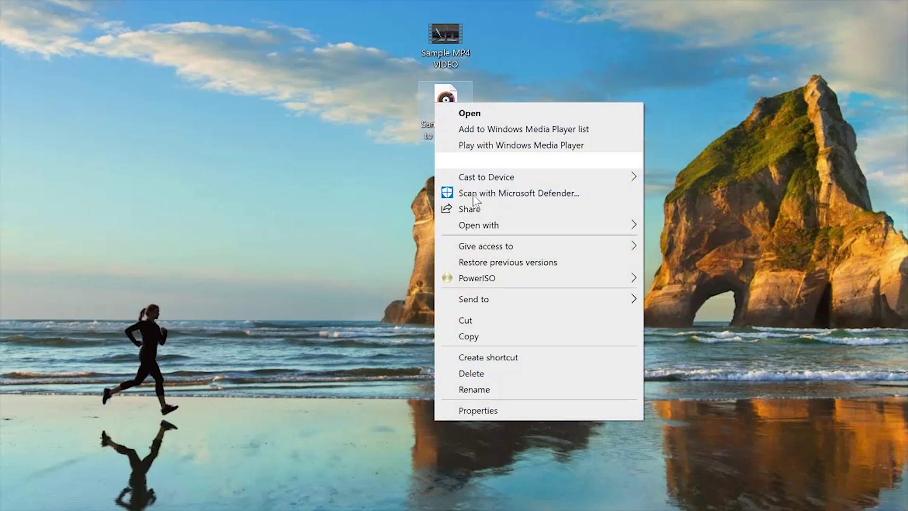
{"action": "left_click", "coordinate": [522, 411]}
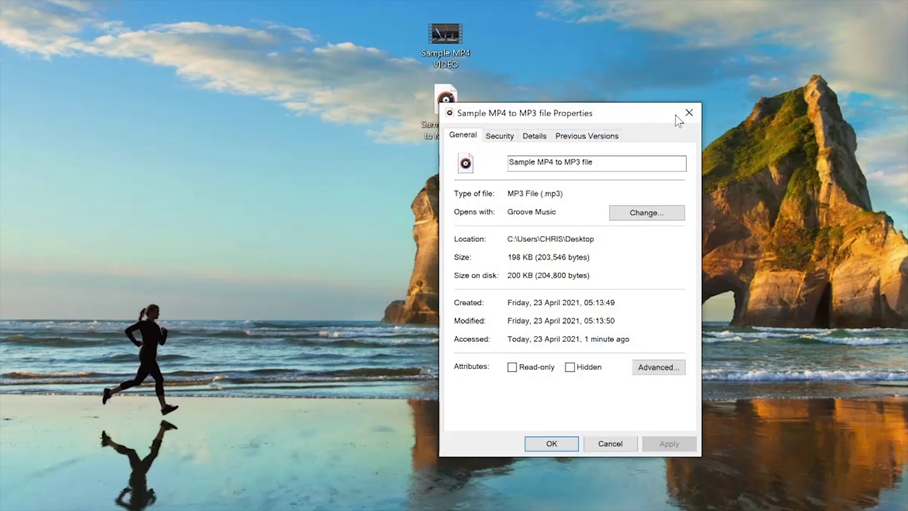
{"action": "left_click", "coordinate": [689, 113]}
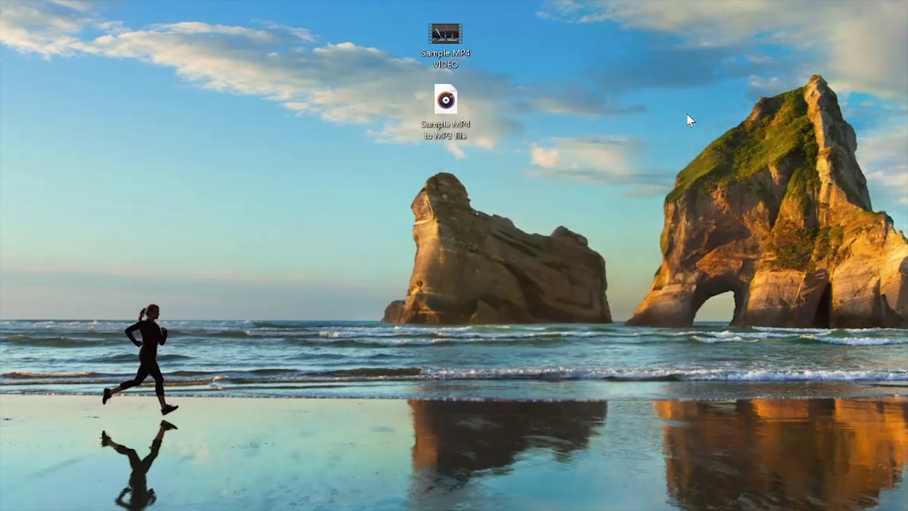
Play 'Sample MP4 to MP3 file' in VLC media player, then close the player.
{"action": "right_click", "coordinate": [429, 105]}
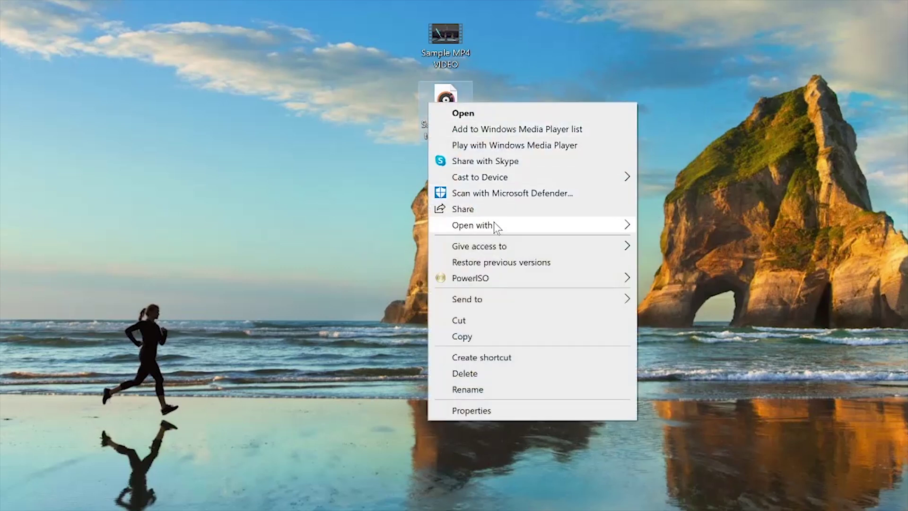
{"action": "mouse_move", "coordinate": [574, 224]}
{"action": "left_click", "coordinate": [660, 243]}
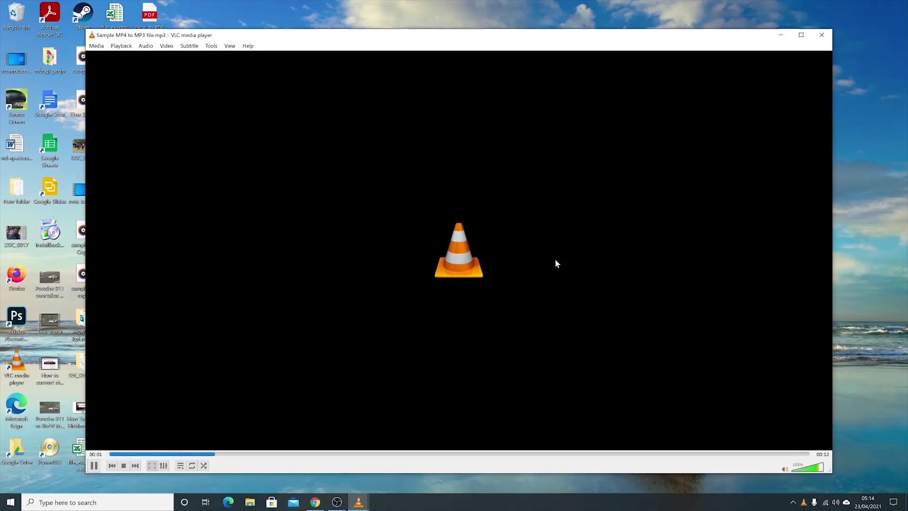
{"action": "left_click", "coordinate": [819, 37]}
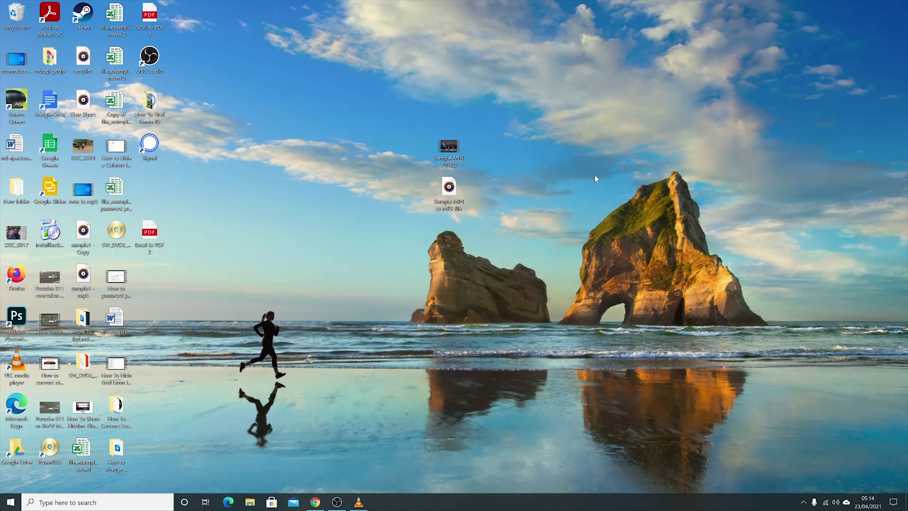